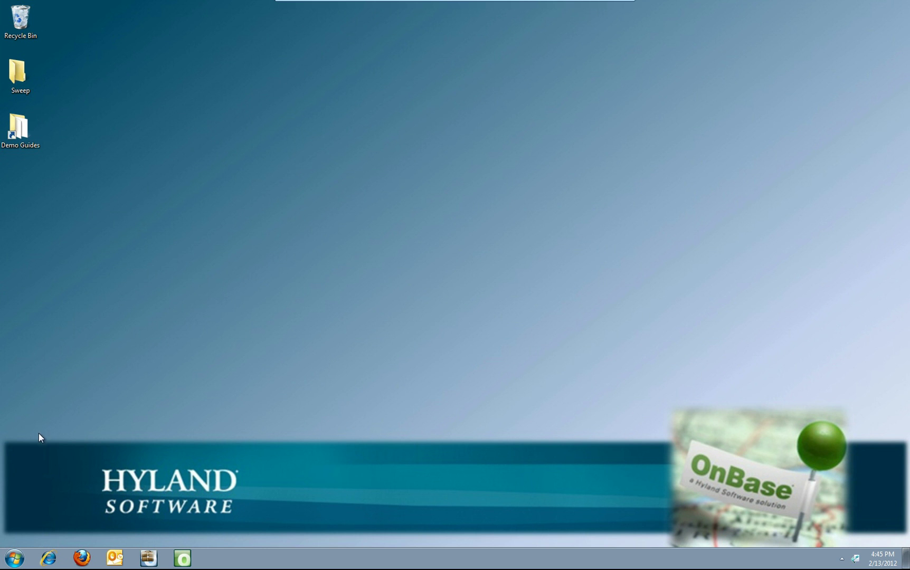
# Launch Word 2010 from the Start menu and type 'This is my new document'.
pyautogui.click(14, 558)
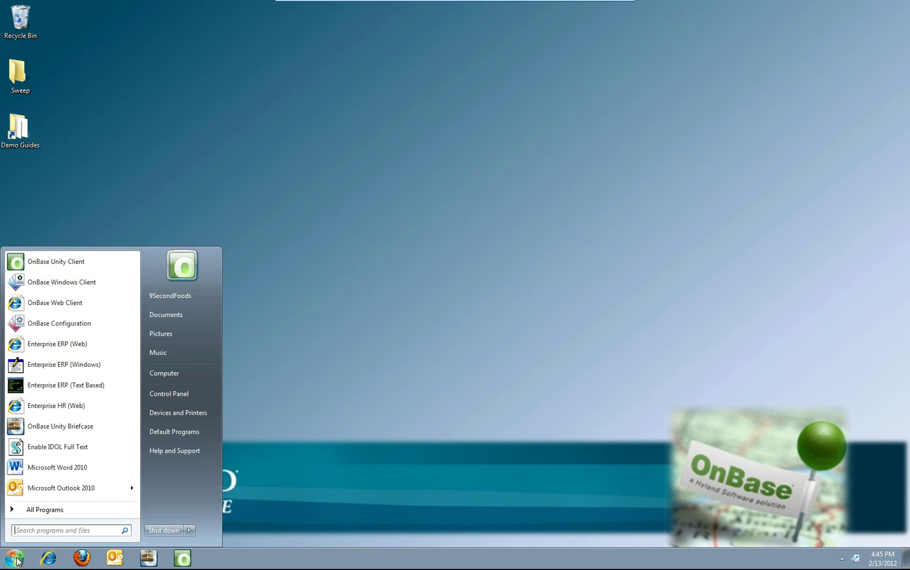
pyautogui.click(54, 465)
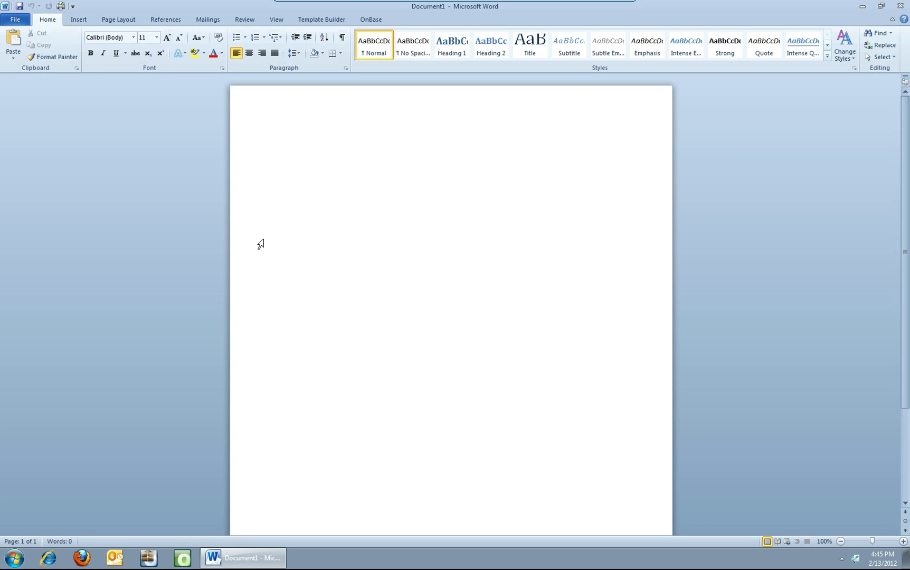
pyautogui.write('This is my new document')
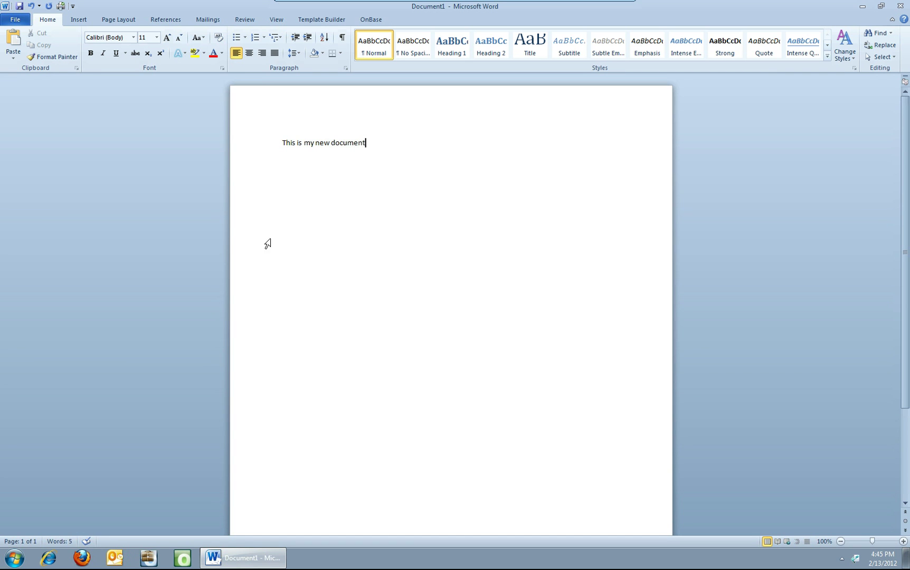
# Start an OnBase save and log in with the OnBase user name and password.
pyautogui.click(370, 20)
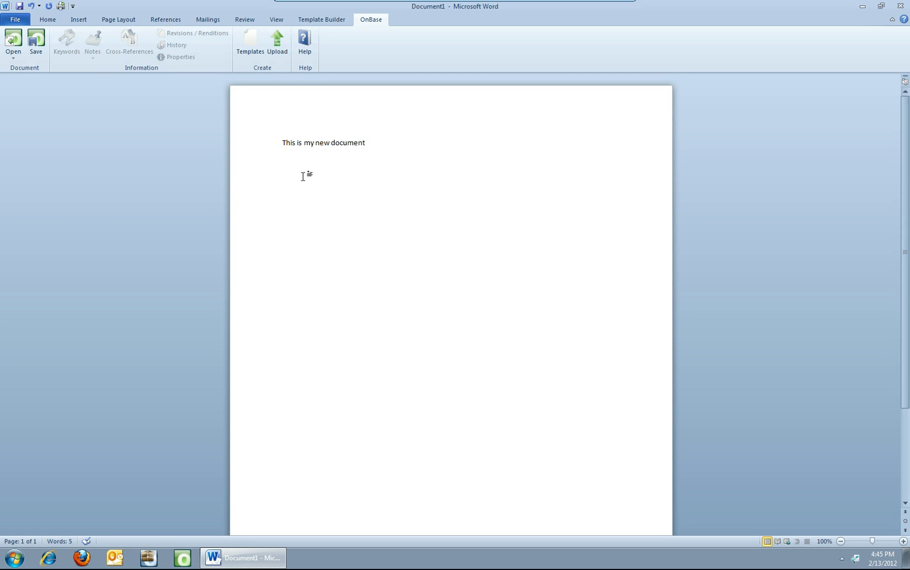
pyautogui.click(35, 40)
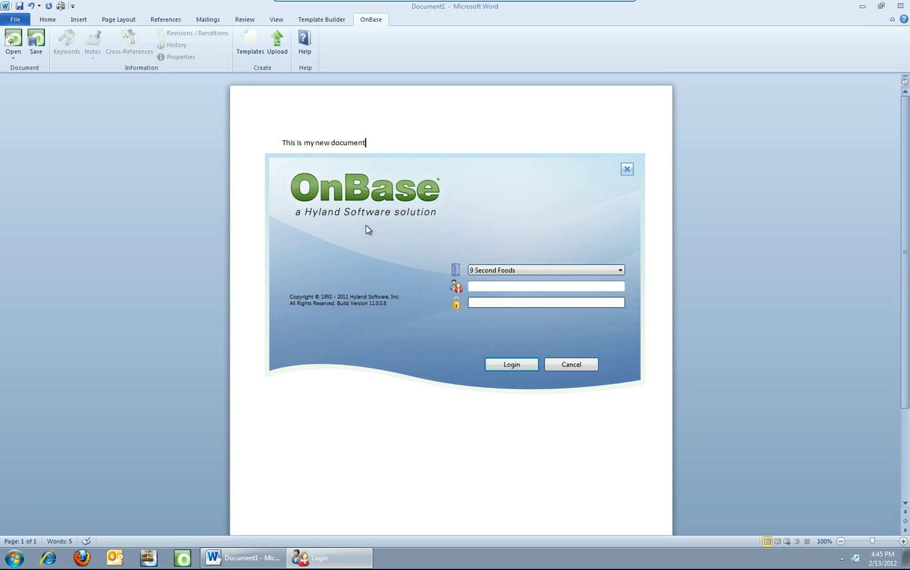
pyautogui.write('MANAGER')
pyautogui.press('Tab')
pyautogui.write('PASSWORD')
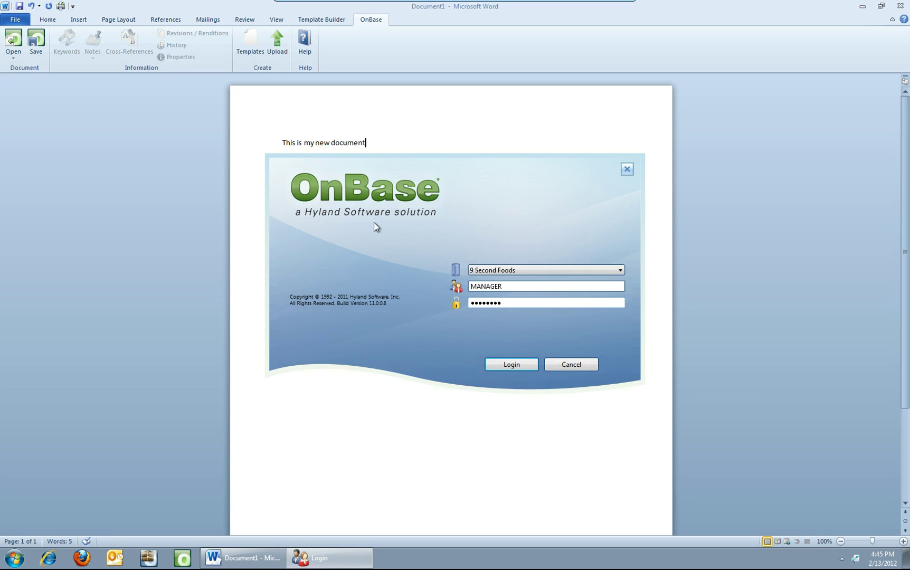
pyautogui.click(503, 366)
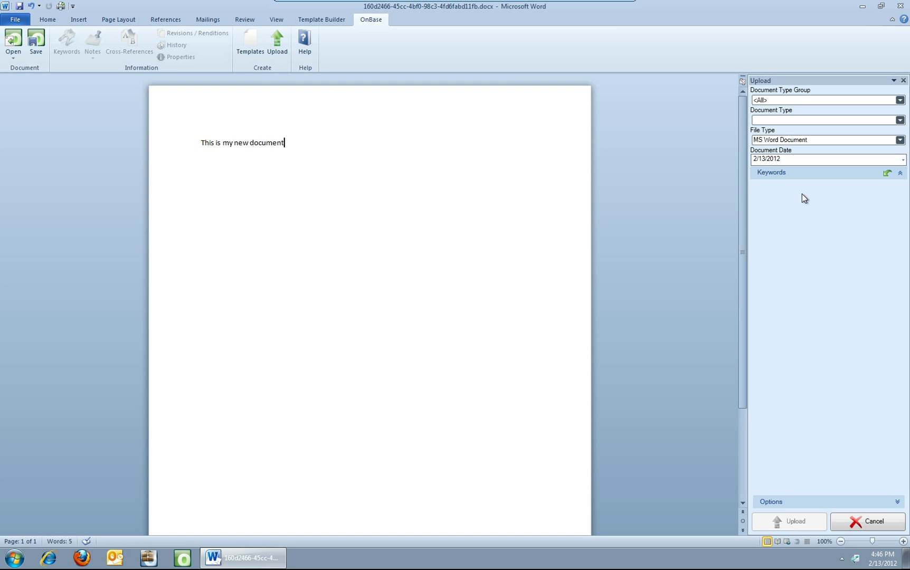
# Set the document type group to Human Resources and the type to HR - Offer Letter.
pyautogui.click(900, 100)
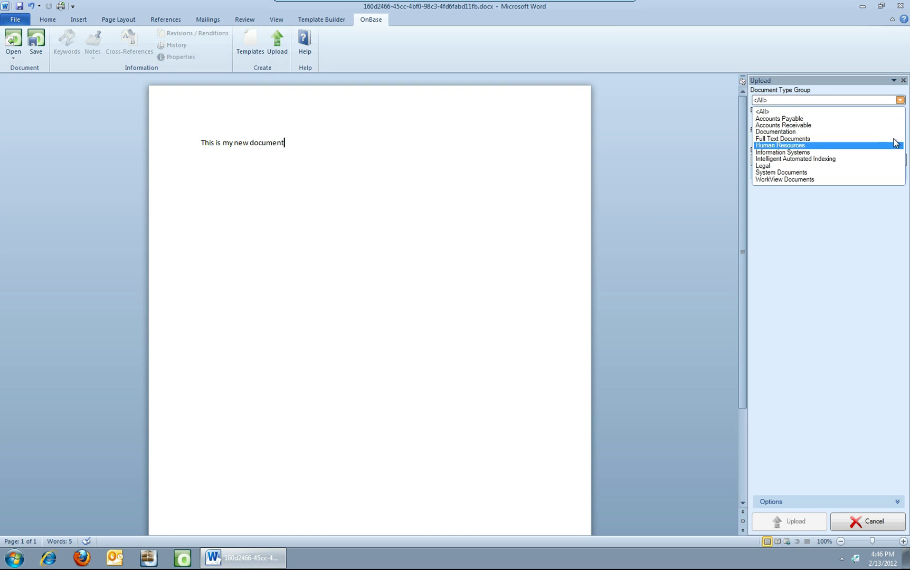
pyautogui.click(820, 144)
pyautogui.click(861, 119)
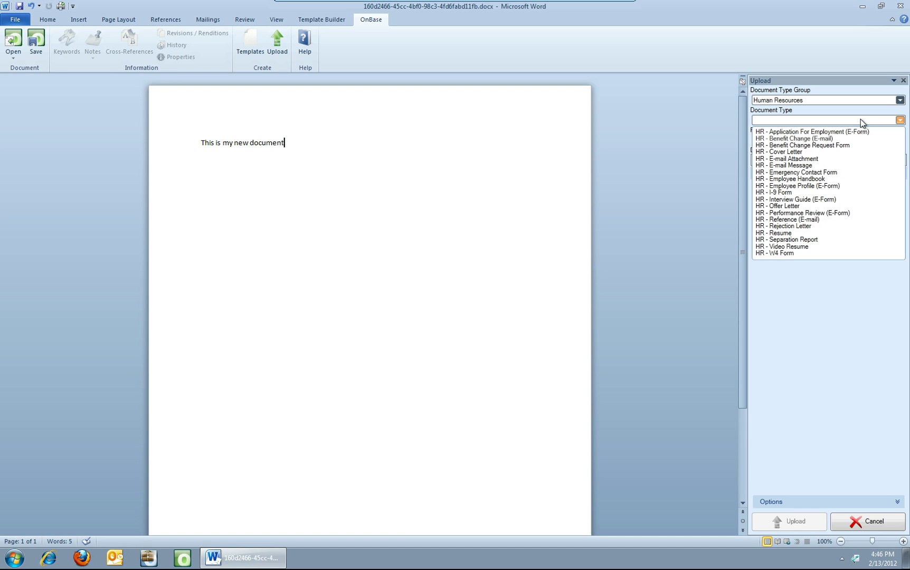
pyautogui.click(792, 206)
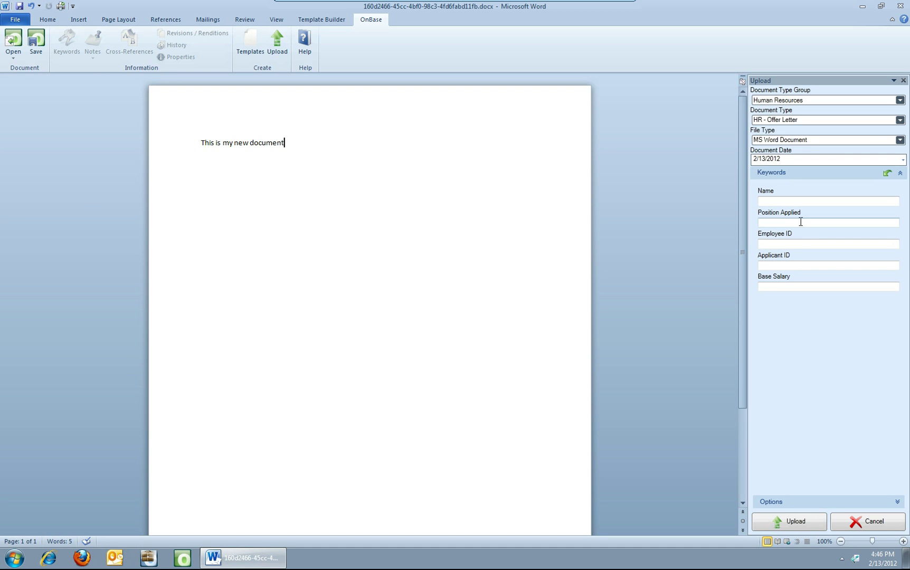
# Enter the applicant's name and upload the document with the comment 'comment 1'.
pyautogui.click(772, 202)
pyautogui.write('GEORGE ')
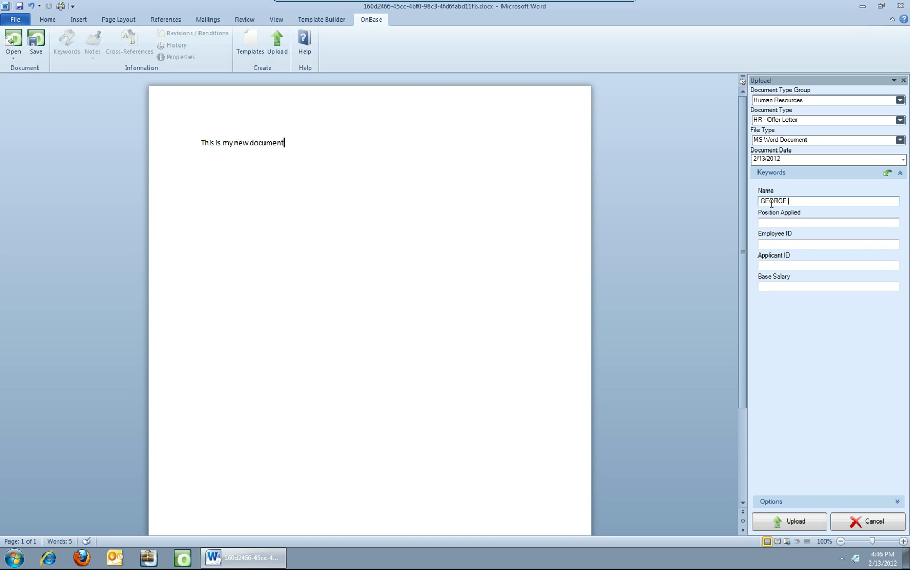
pyautogui.write('JETSON')
pyautogui.click(791, 523)
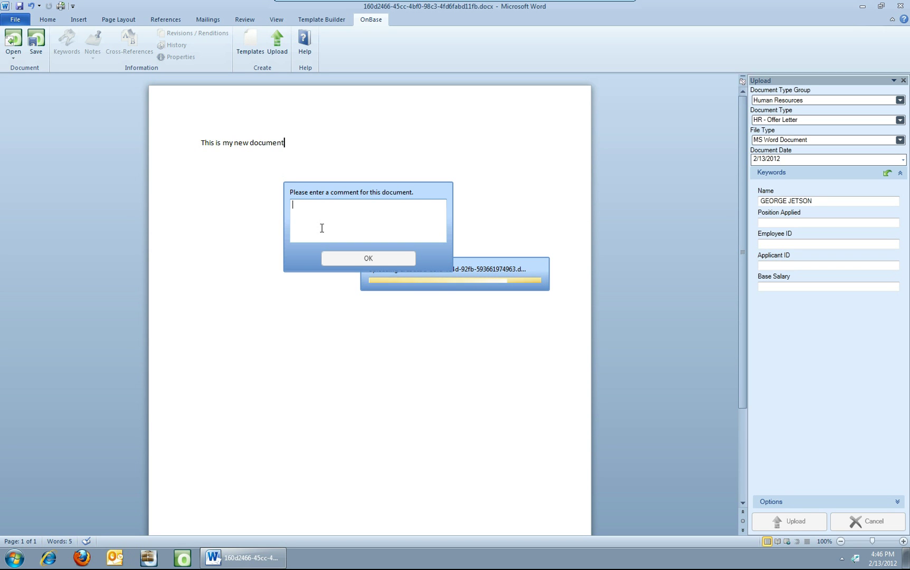
pyautogui.write('comment 1')
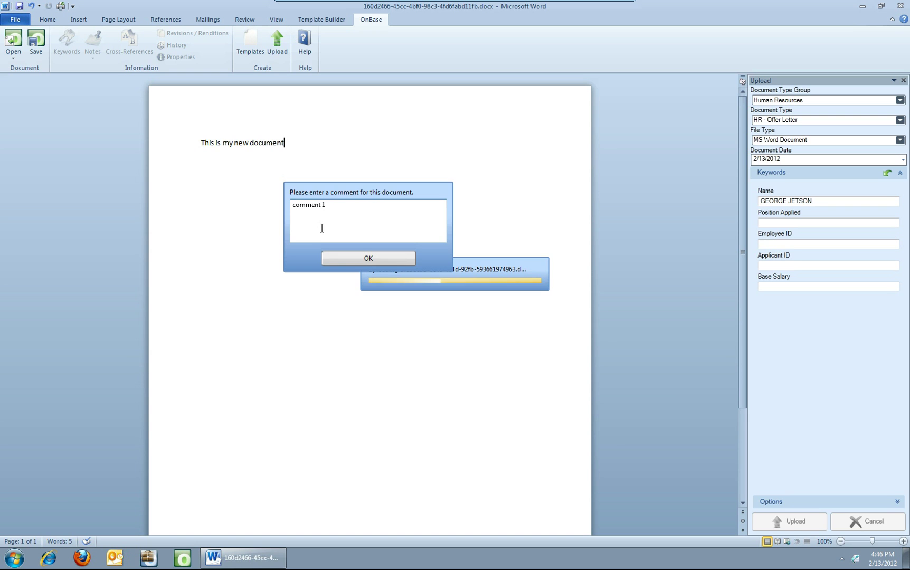
pyautogui.click(358, 259)
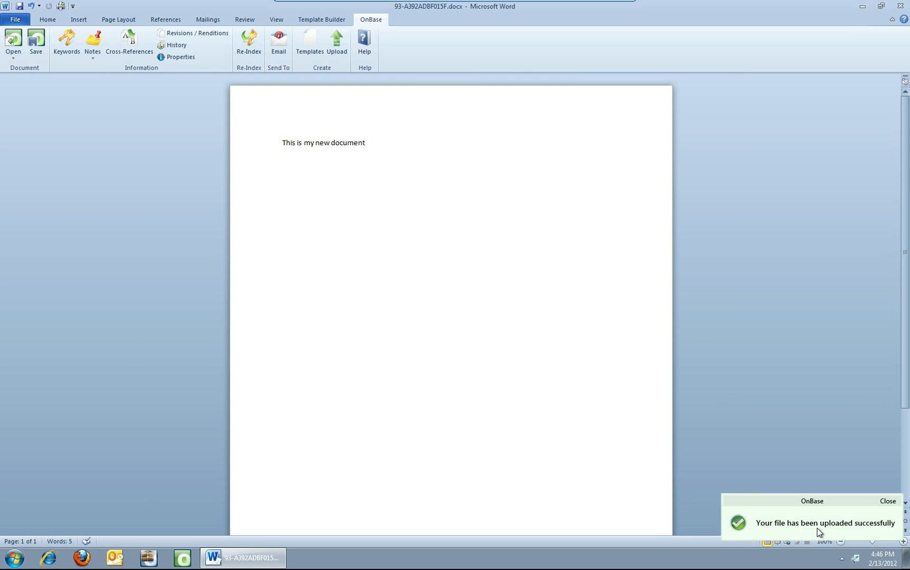
# Dismiss the upload success notice and close the current document.
pyautogui.click(887, 502)
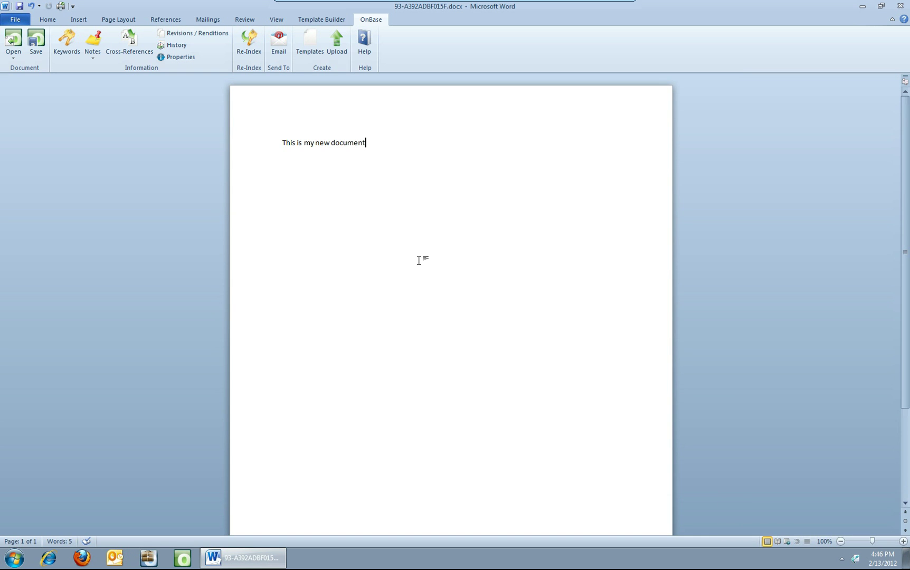
pyautogui.click(16, 21)
pyautogui.click(29, 83)
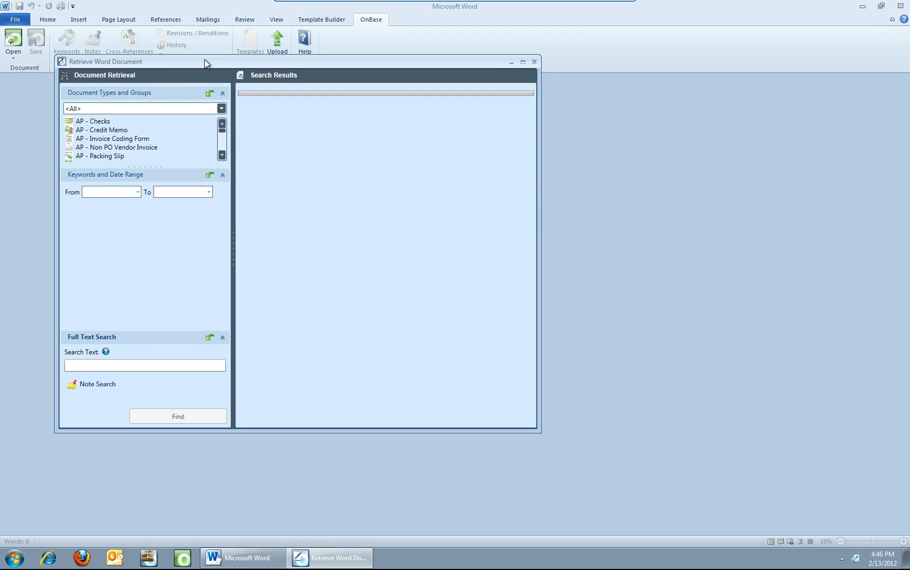
# Find Human Resources HR - Offer Letter documents and open the uploaded letter in Word.
pyautogui.moveTo(205, 59); pyautogui.dragTo(253, 73)
pyautogui.click(268, 125)
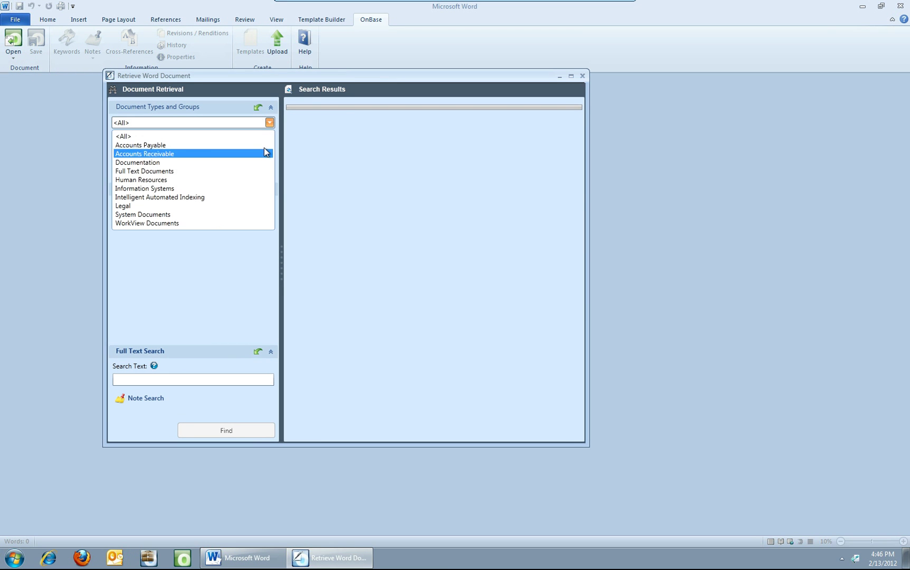
pyautogui.click(209, 179)
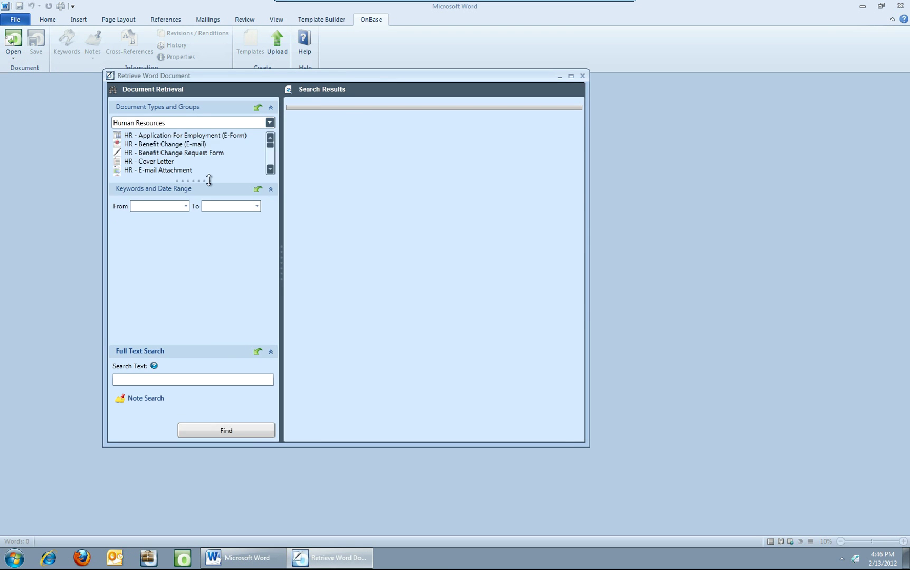
pyautogui.click(269, 160)
pyautogui.click(270, 161)
pyautogui.click(159, 145)
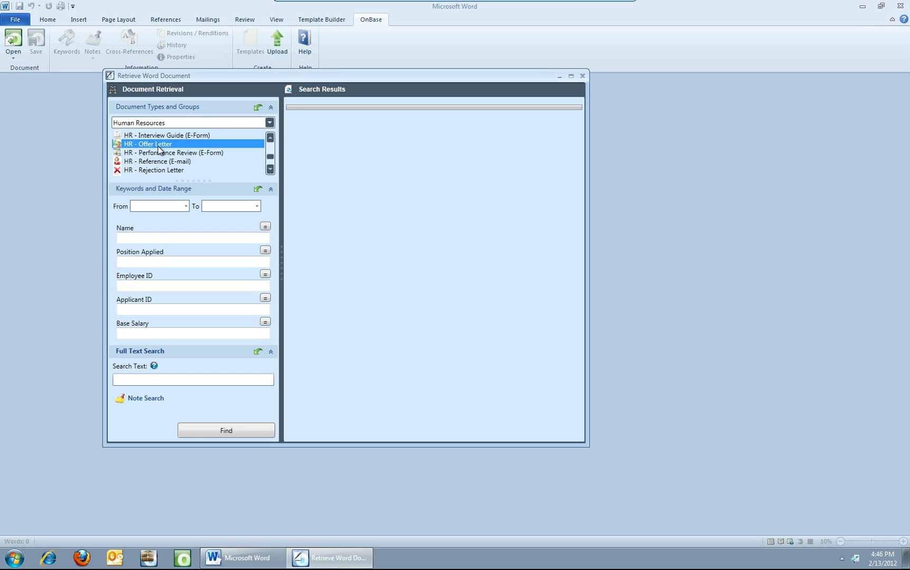
pyautogui.click(215, 432)
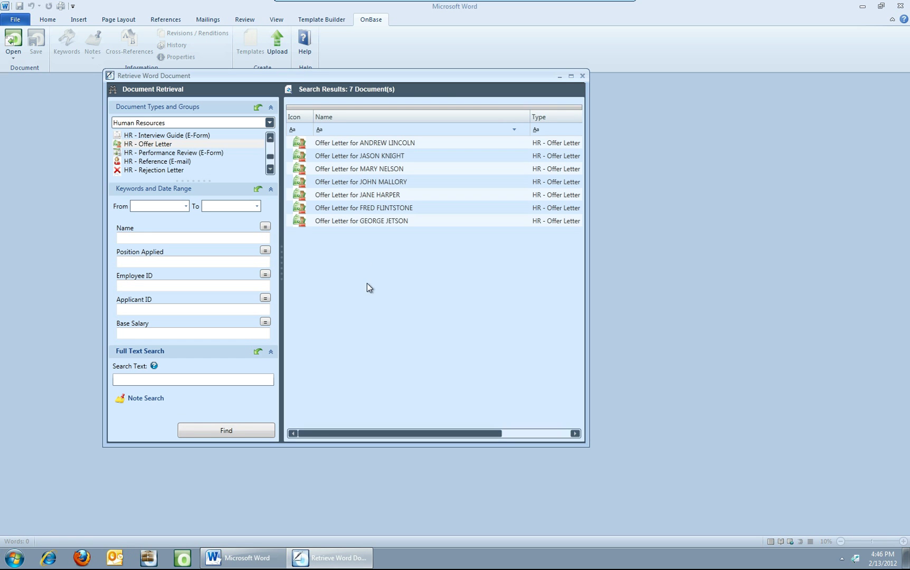
pyautogui.doubleClick(380, 223)
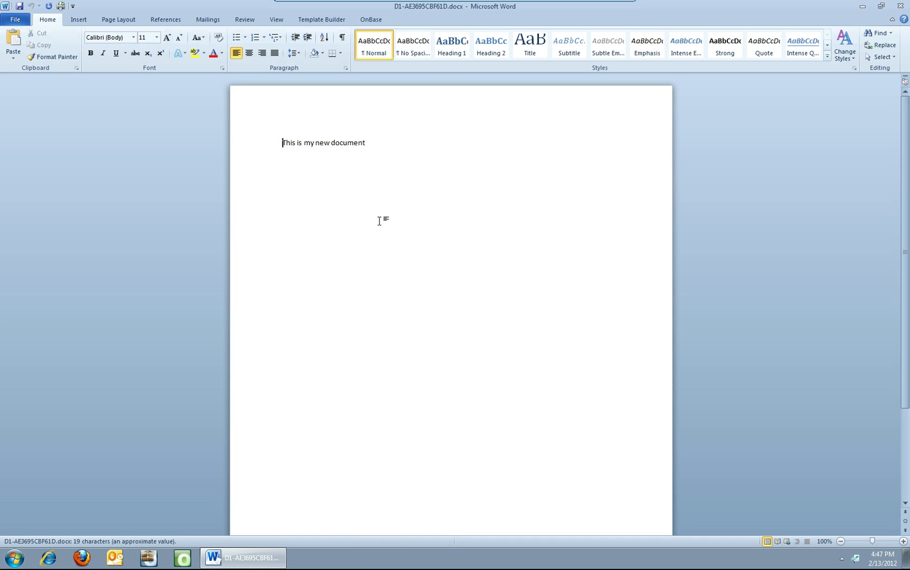
# Close the retrieved offer letter and bring up the OnBase ribbon tab.
pyautogui.click(19, 20)
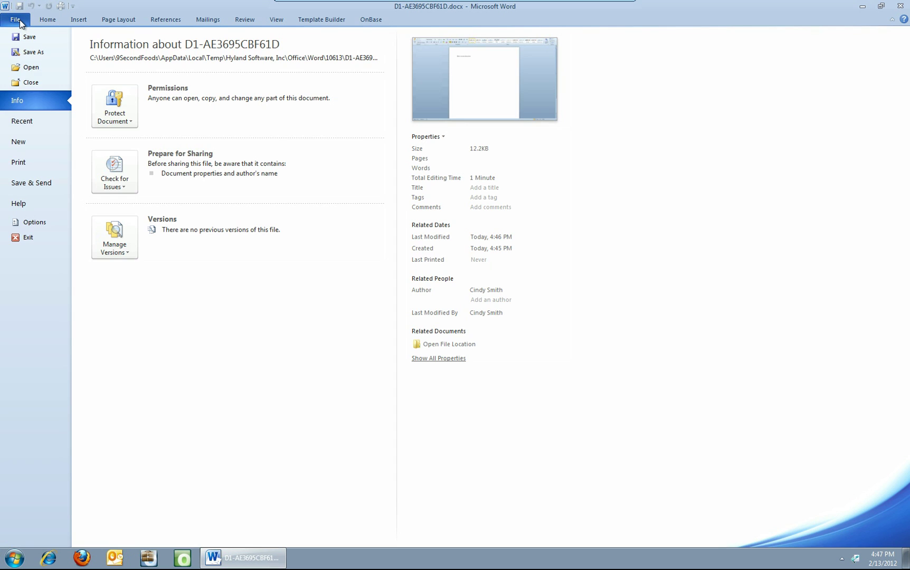
pyautogui.click(28, 83)
pyautogui.click(371, 20)
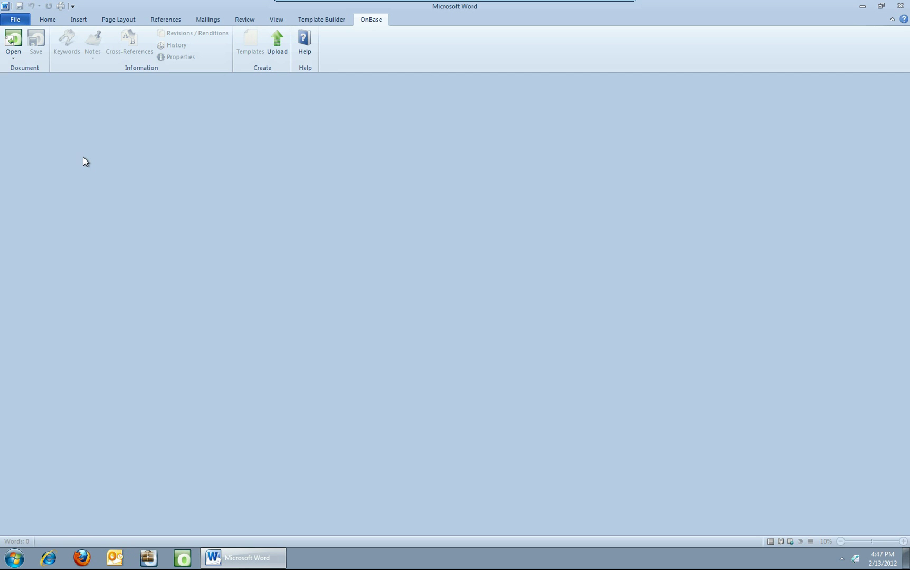
# Run an OnBase document retrieval for Human Resources, HR - Offer Letter, listing 7 results.
pyautogui.click(14, 64)
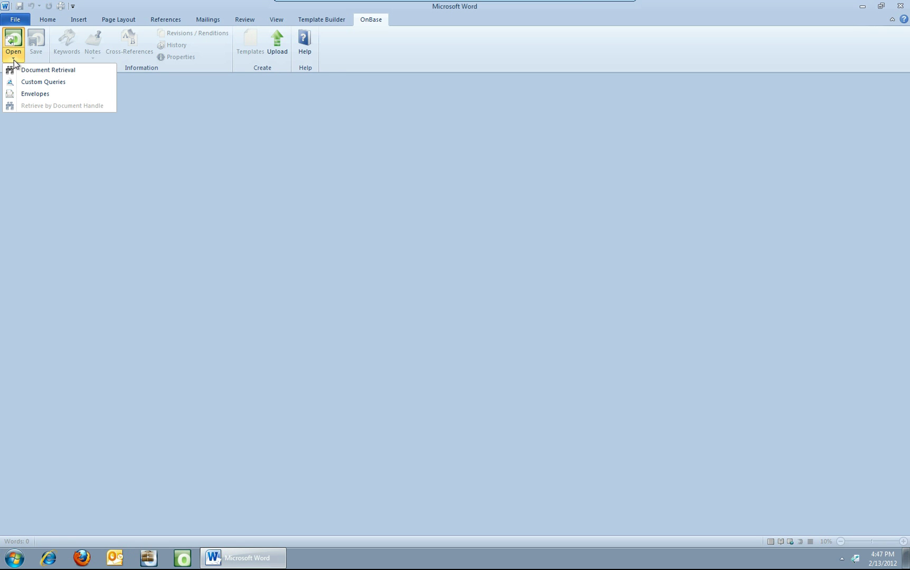
pyautogui.click(51, 70)
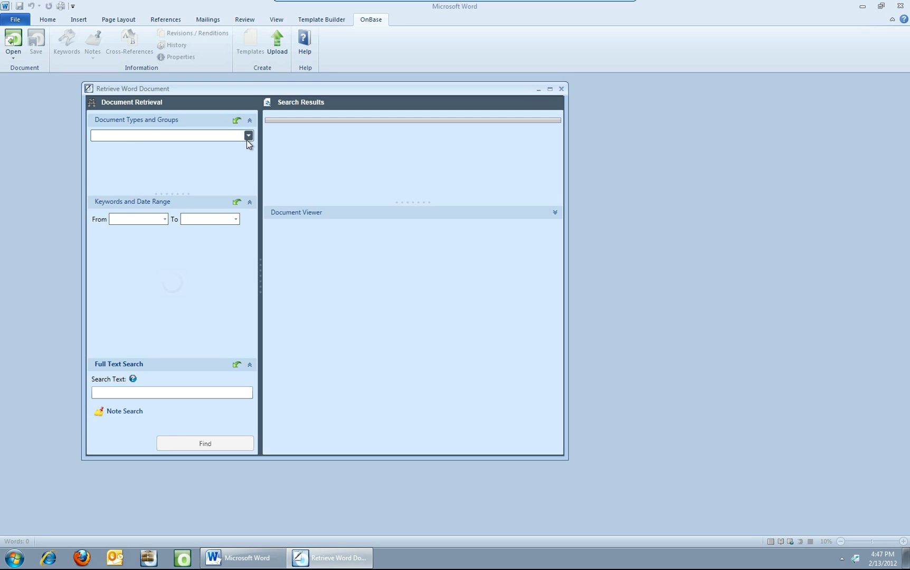
pyautogui.moveTo(254, 89); pyautogui.dragTo(278, 71)
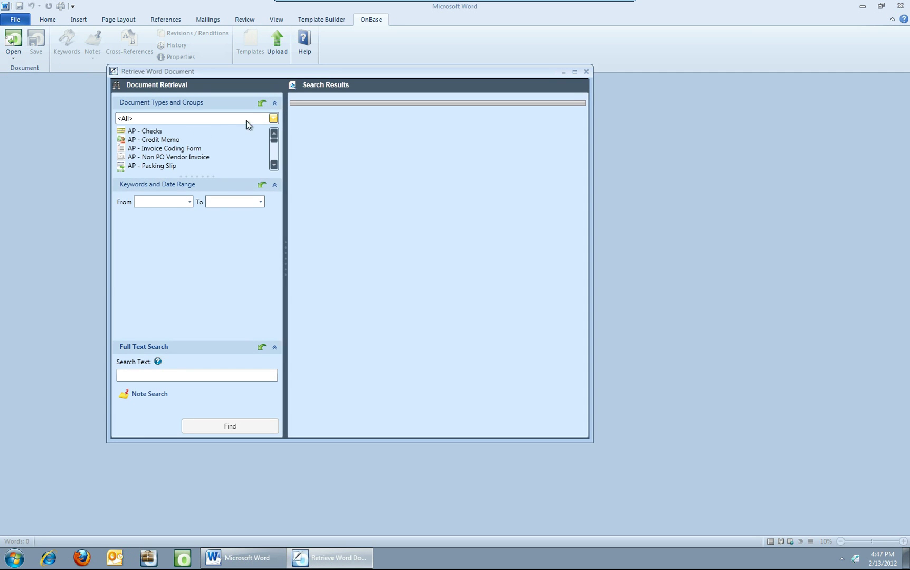
pyautogui.click(273, 118)
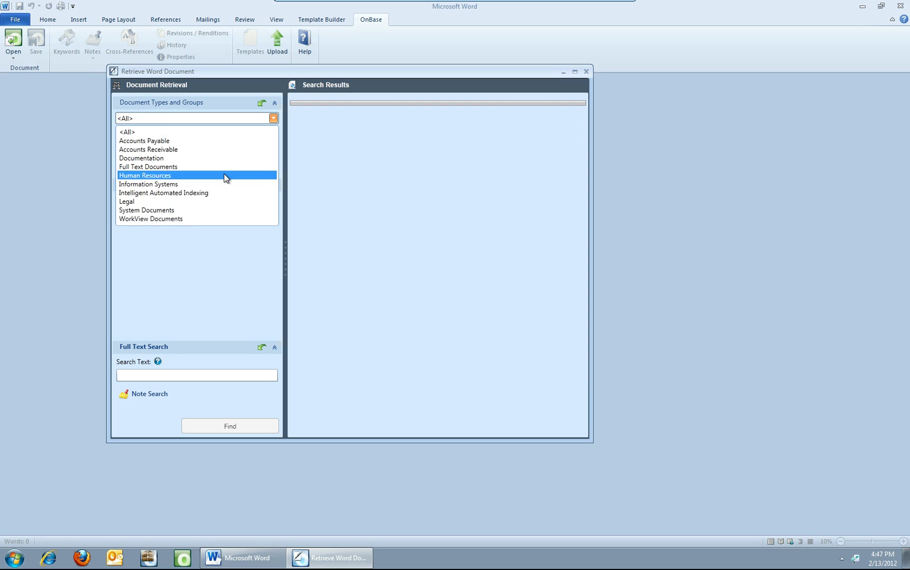
pyautogui.click(224, 175)
pyautogui.click(274, 156)
pyautogui.click(274, 156)
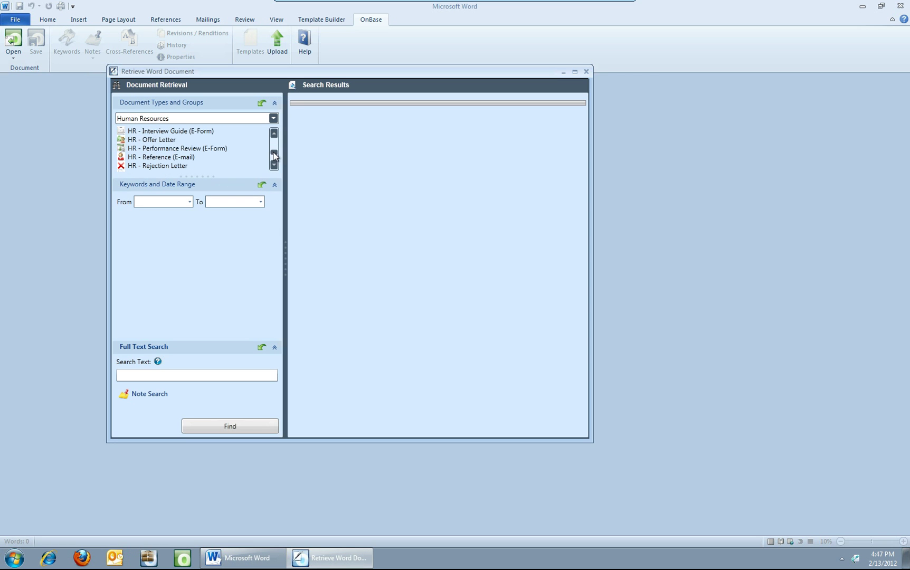
pyautogui.click(173, 141)
pyautogui.click(230, 426)
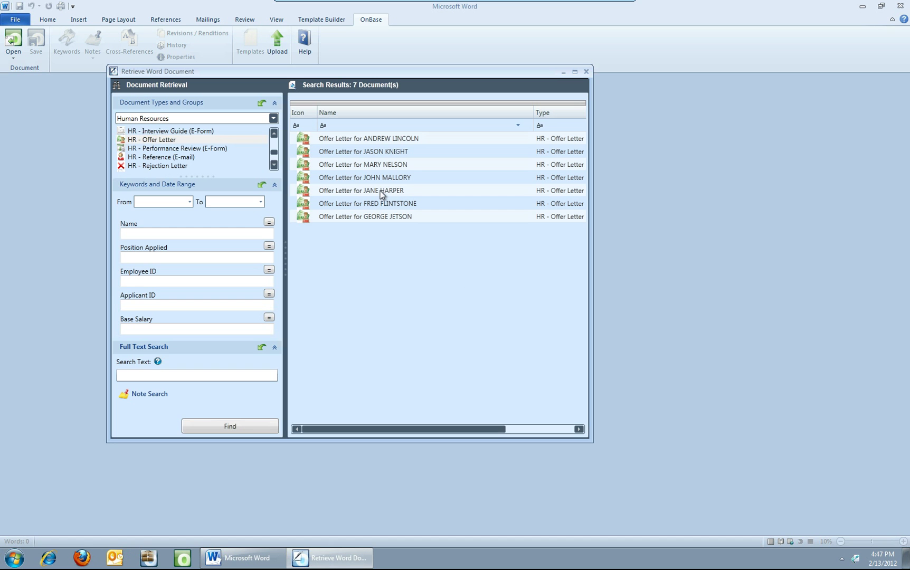
# Open the candidate's offer letter and insert the line 'This is a change' above the date.
pyautogui.doubleClick(384, 191)
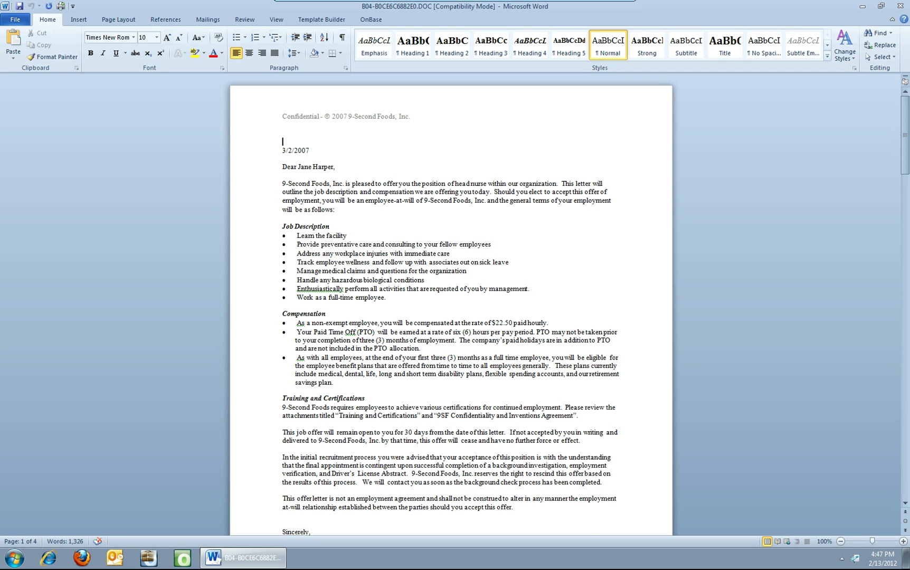
pyautogui.press('Return')
pyautogui.write('This is a change')
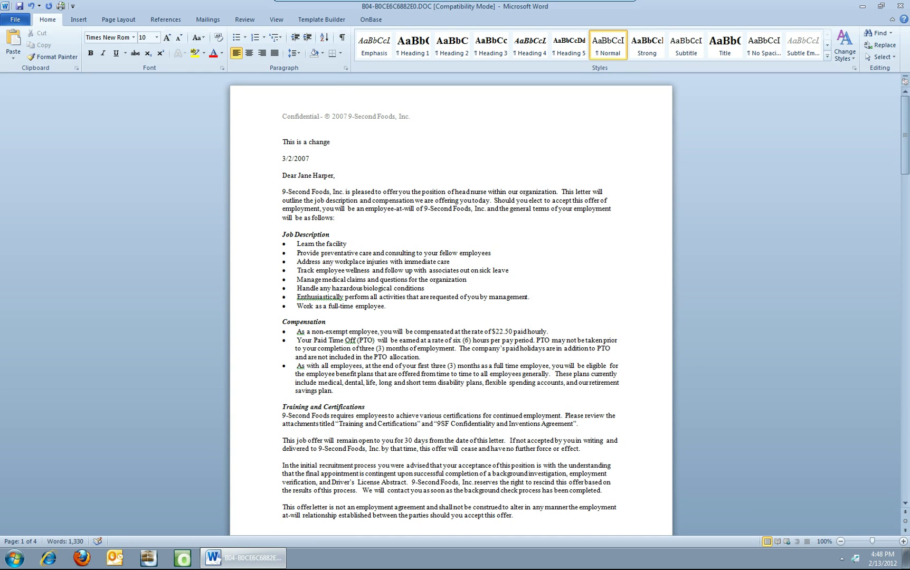
pyautogui.click(370, 20)
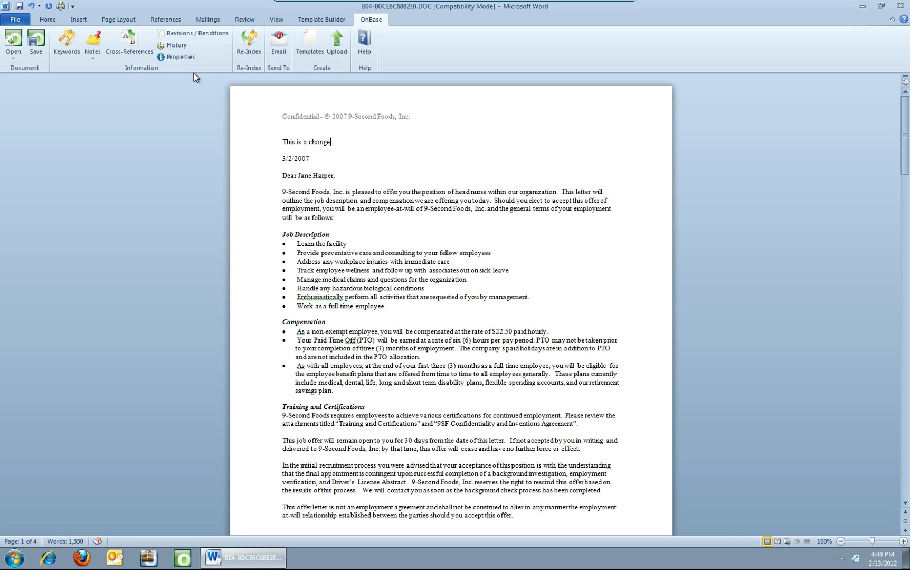
# View the letter's OnBase keywords, notes, and its cross-referenced employment application.
pyautogui.click(72, 47)
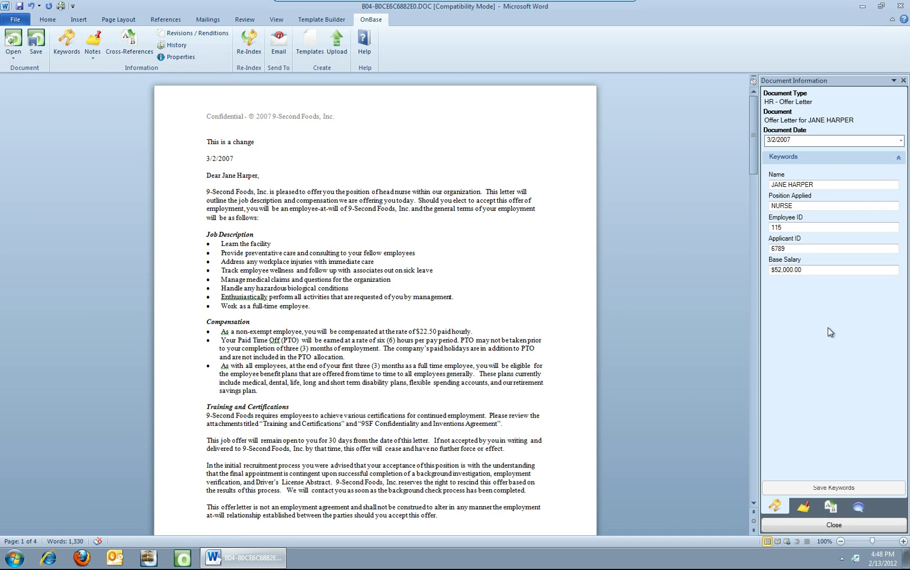
pyautogui.click(804, 508)
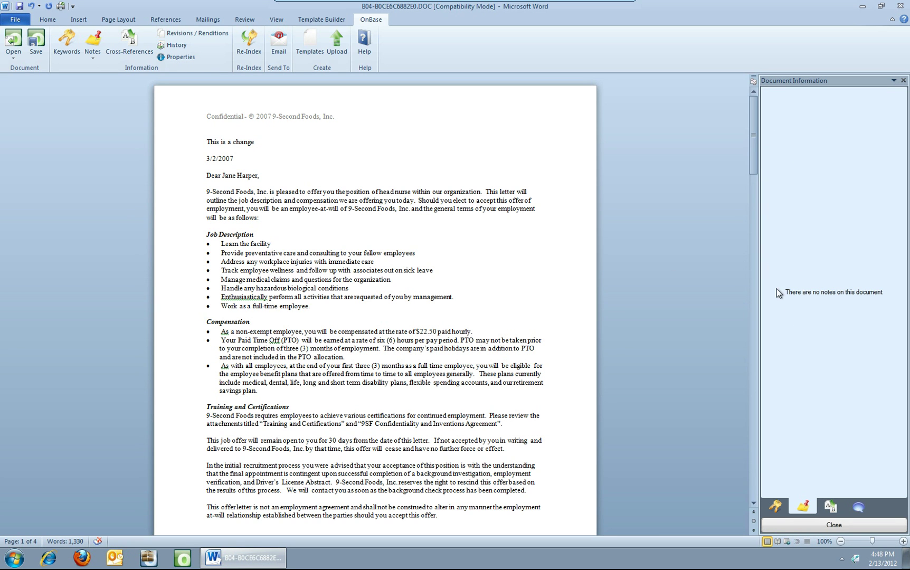
pyautogui.click(833, 507)
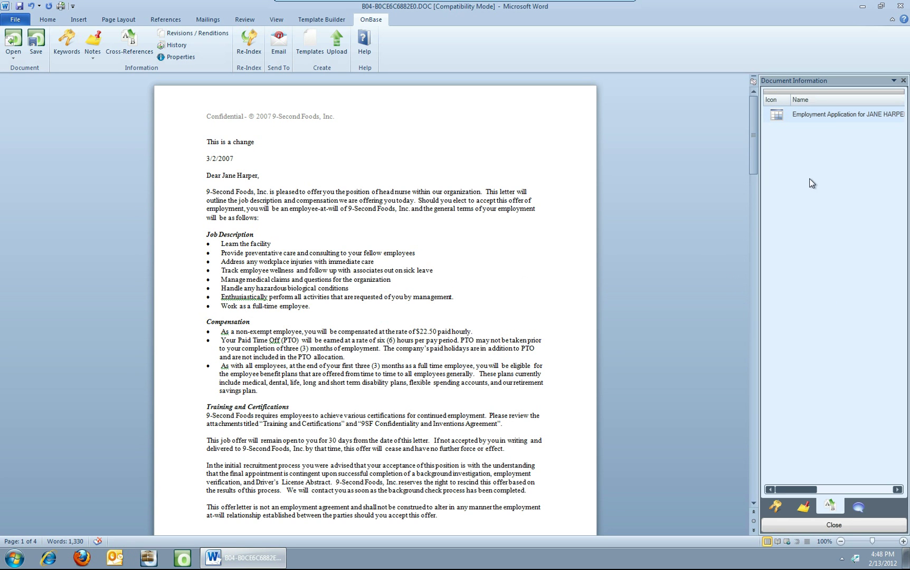
pyautogui.click(836, 115)
pyautogui.doubleClick(835, 116)
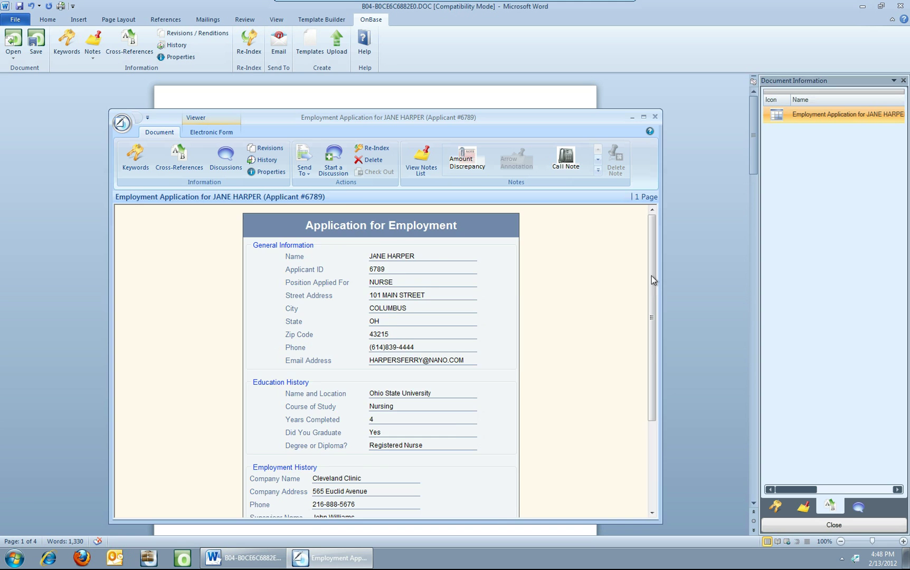
pyautogui.moveTo(654, 280); pyautogui.dragTo(620, 282)
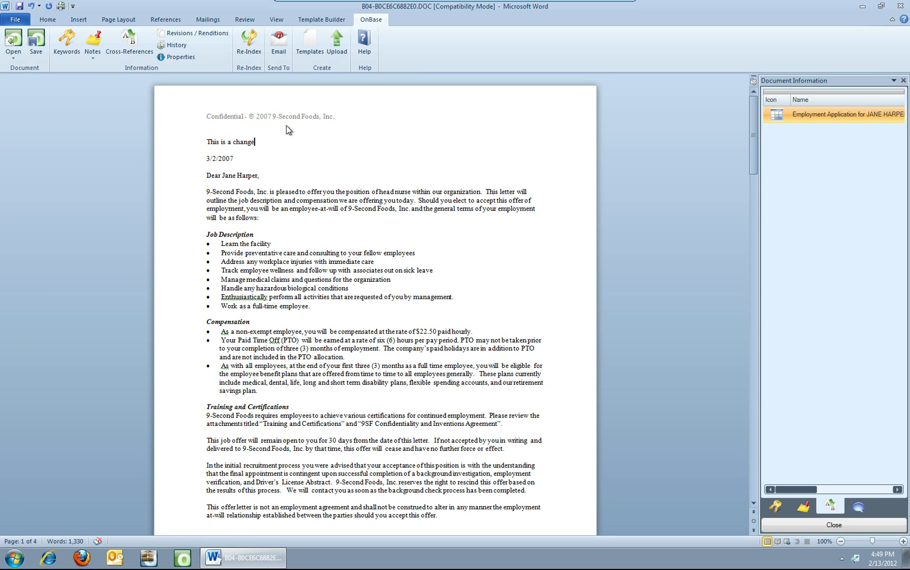
# Save the edited letter to OnBase as a revision with the comment 'Comment'.
pyautogui.click(790, 527)
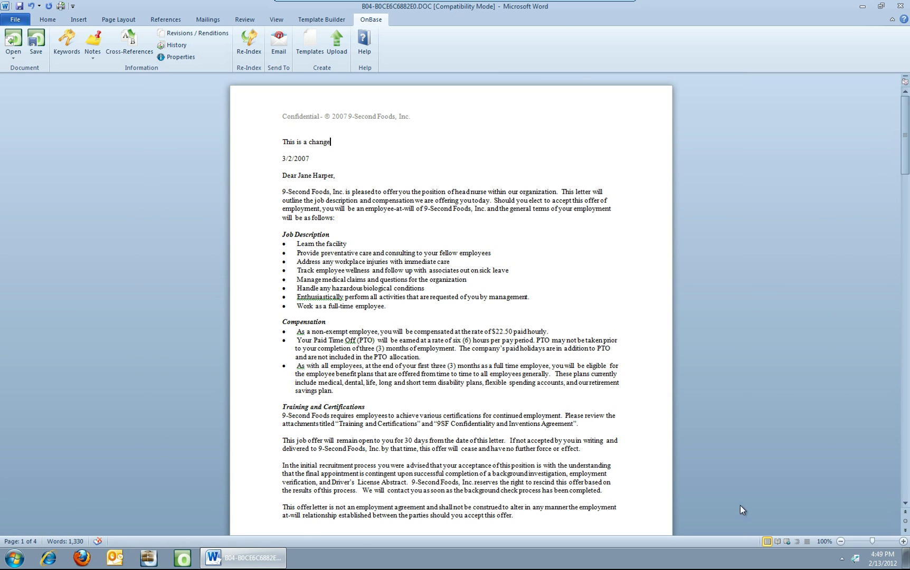
pyautogui.click(36, 42)
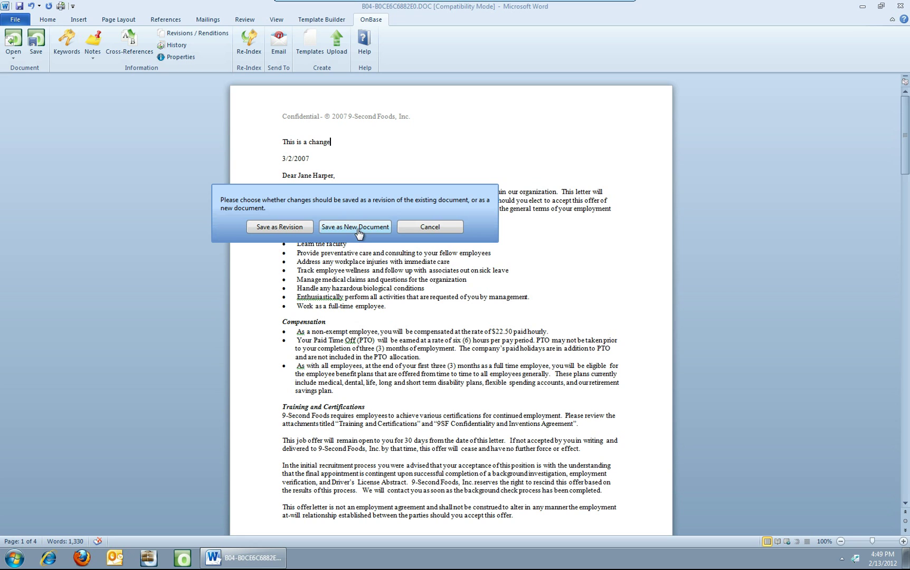
pyautogui.click(274, 231)
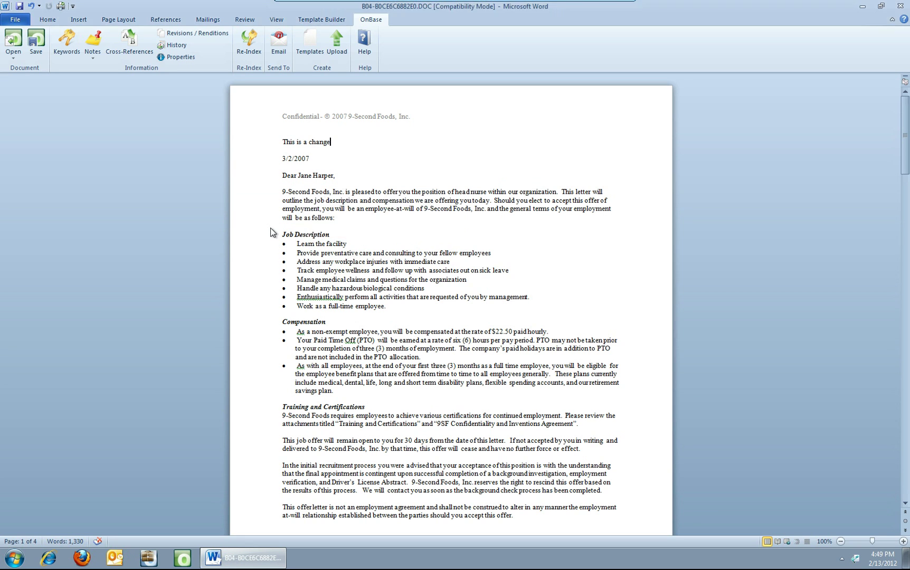
pyautogui.click(338, 229)
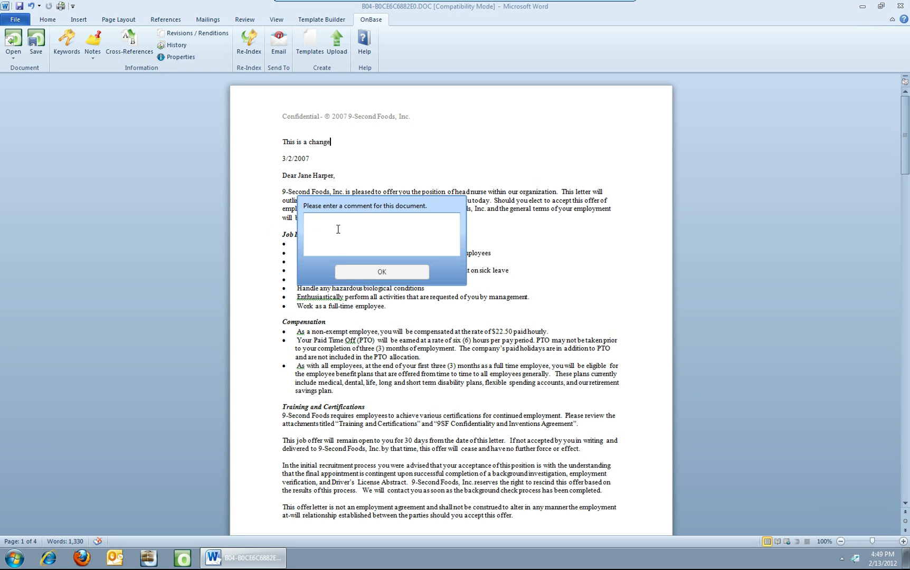
pyautogui.write('Comment 2')
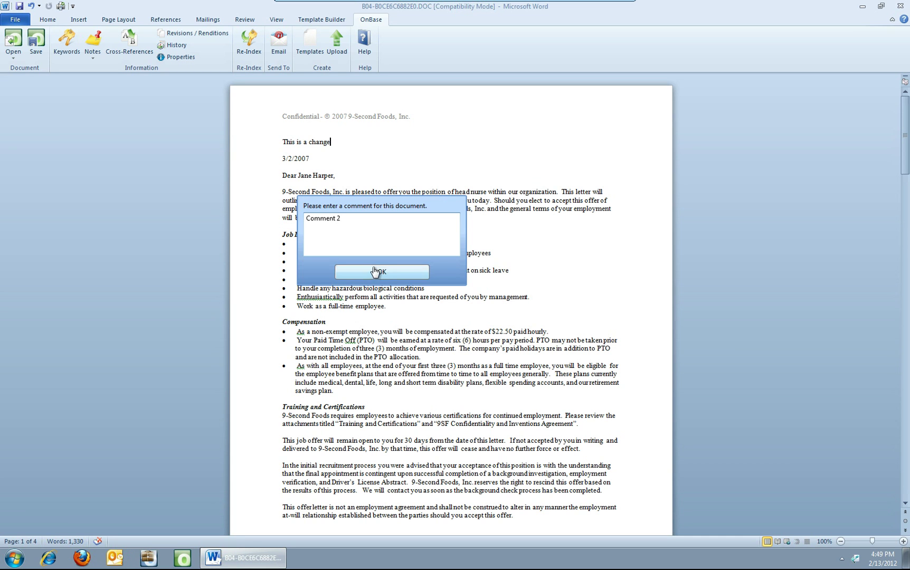
pyautogui.click(376, 272)
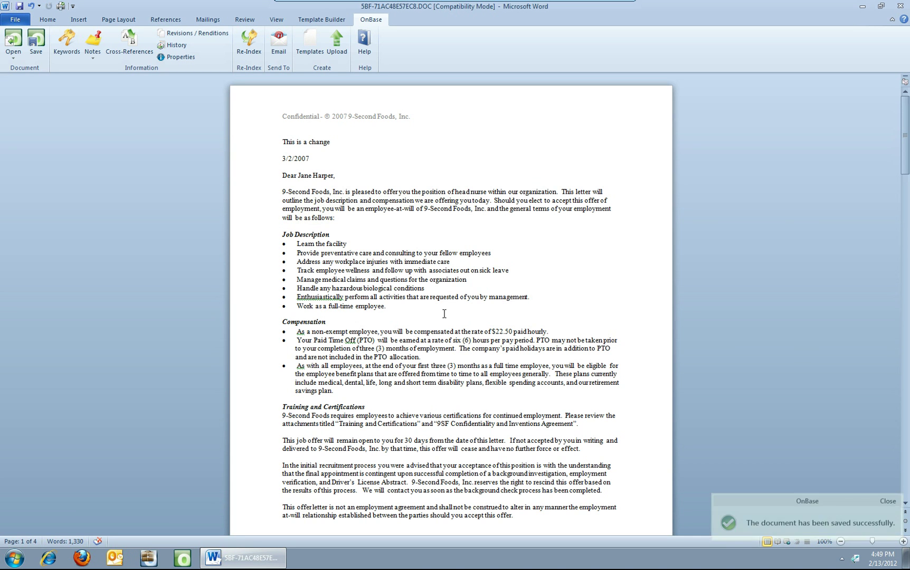
# Close the saved letter and start a new OnBase document retrieval.
pyautogui.click(15, 19)
pyautogui.click(25, 83)
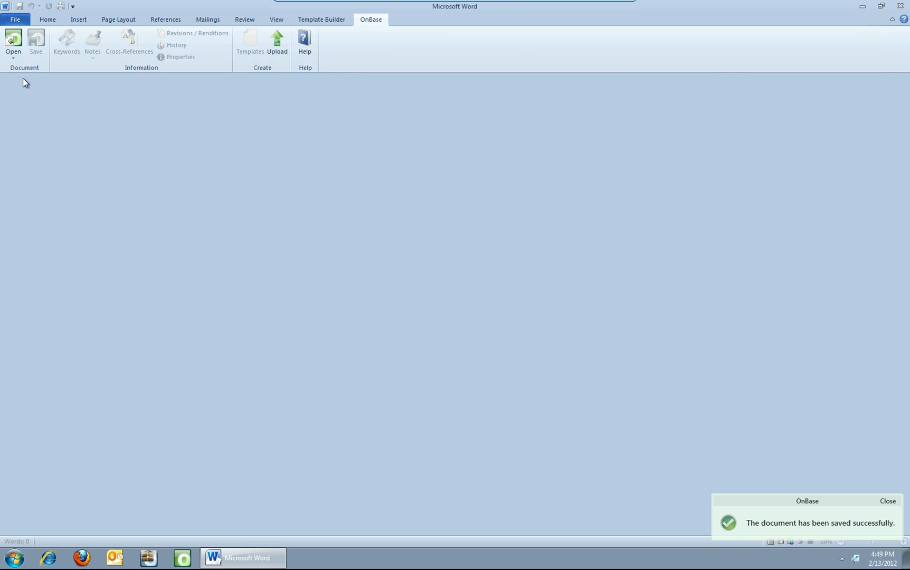
pyautogui.click(14, 59)
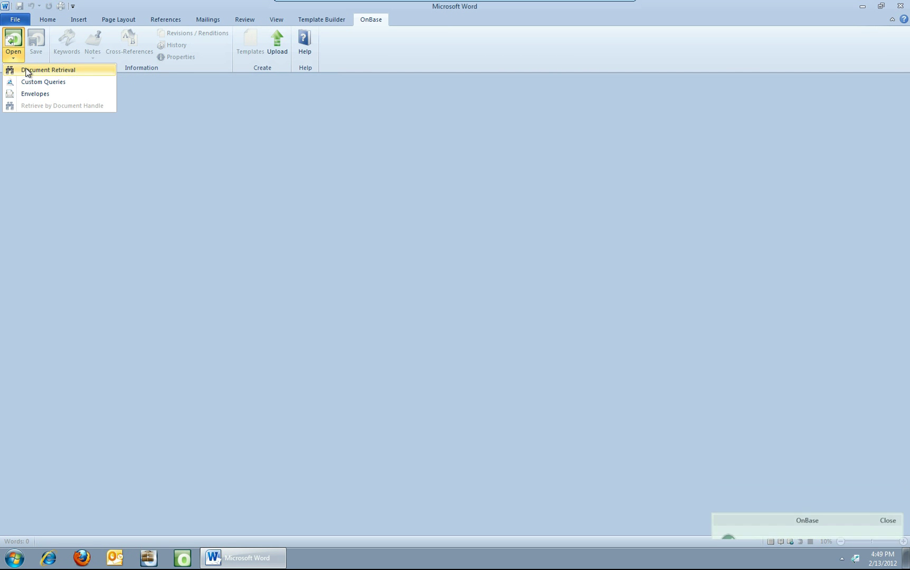
pyautogui.click(27, 70)
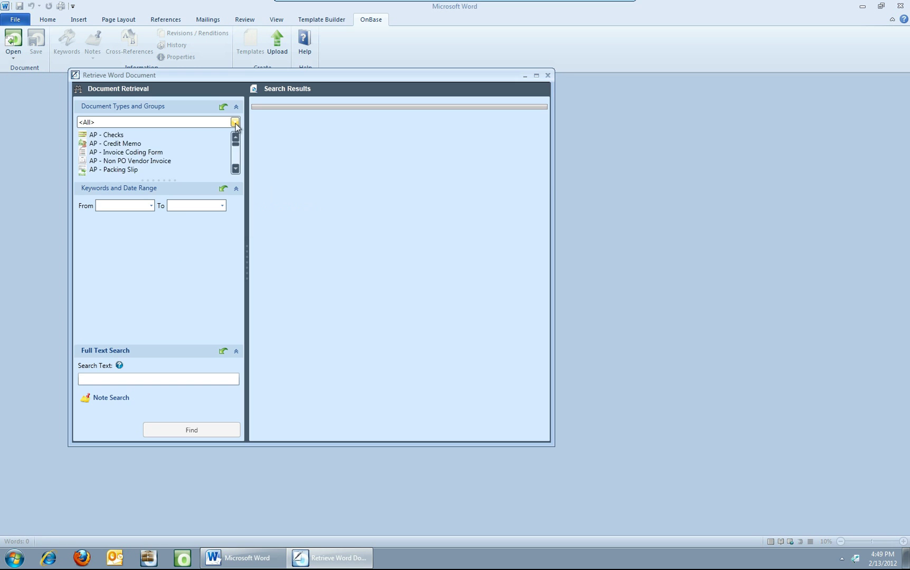
# Search Human Resources for HR - Offer Letter documents, listing the 7 stored letters.
pyautogui.click(235, 122)
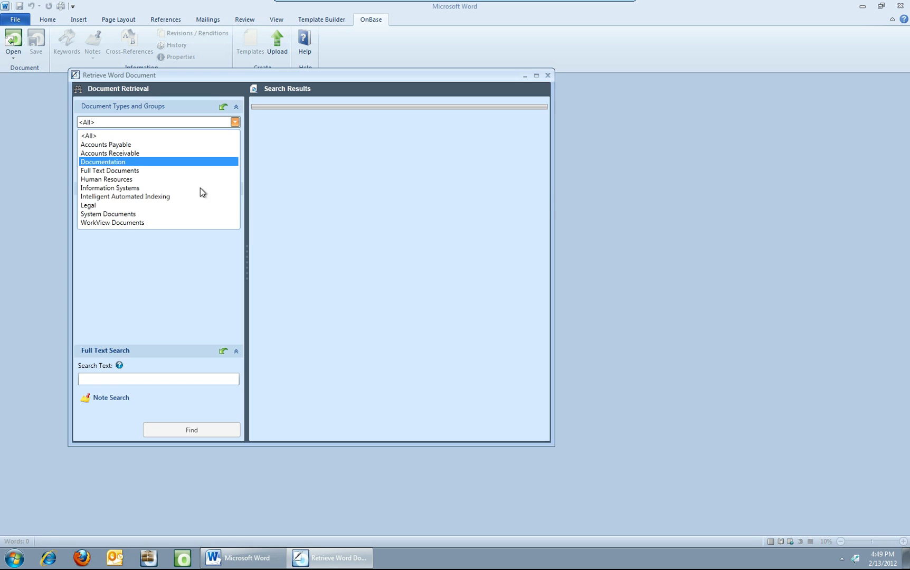
pyautogui.click(161, 180)
pyautogui.click(236, 162)
pyautogui.click(236, 162)
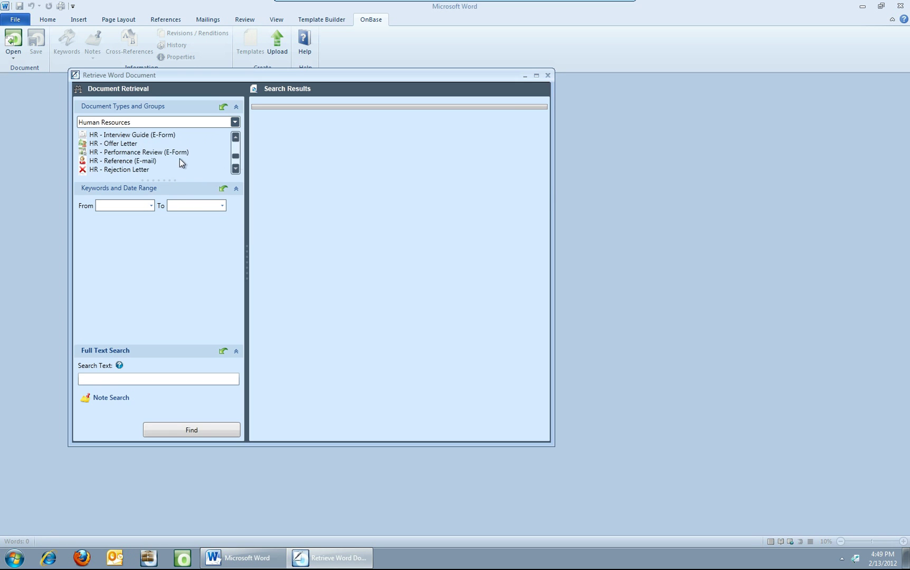
pyautogui.click(139, 143)
pyautogui.click(191, 430)
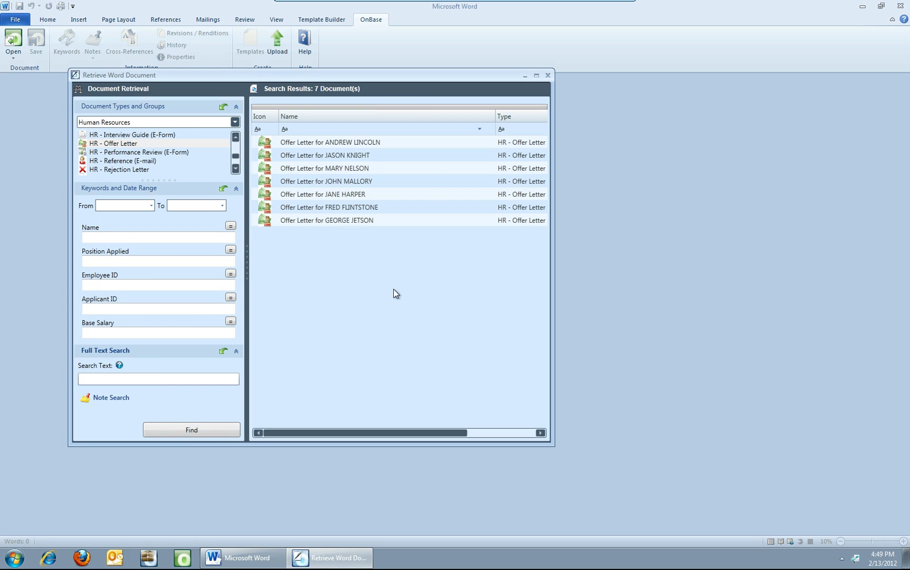
# Reopen the candidate's revised offer letter (120-5100ADEF3981.DOC) from the OnBase search results in Word.
pyautogui.doubleClick(347, 195)
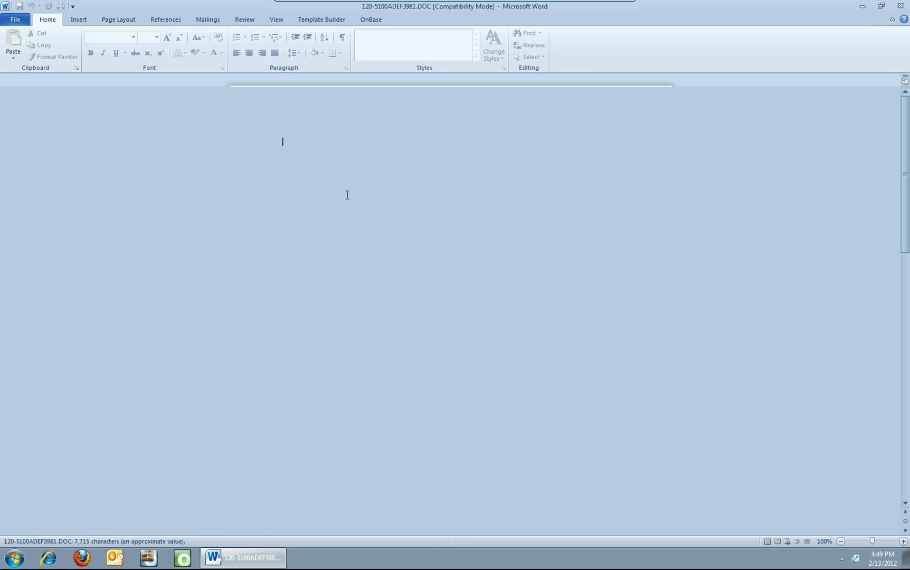